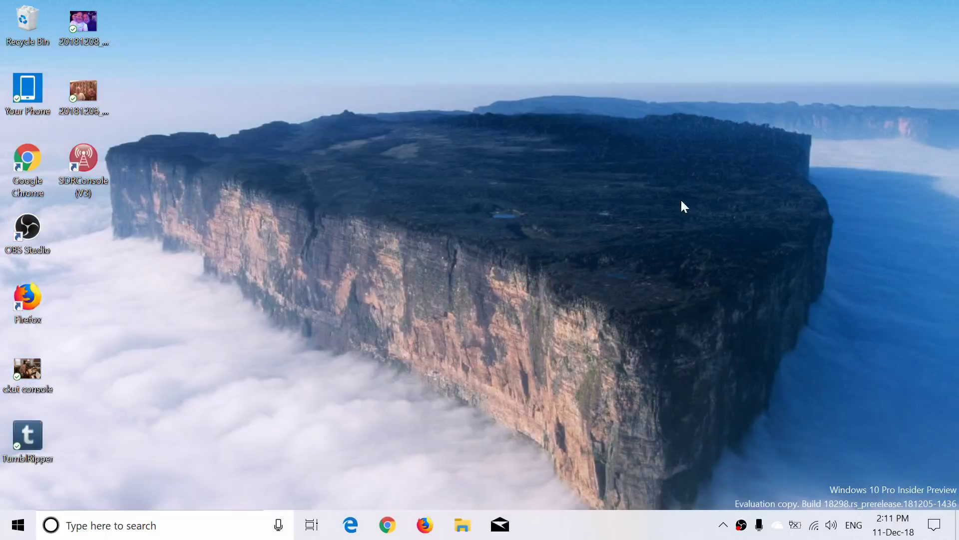
- View the Accounts sign-in options in Settings, close Settings, then open File Explorer on Quick access
{"action": "left_click", "coordinate": [935, 525]}
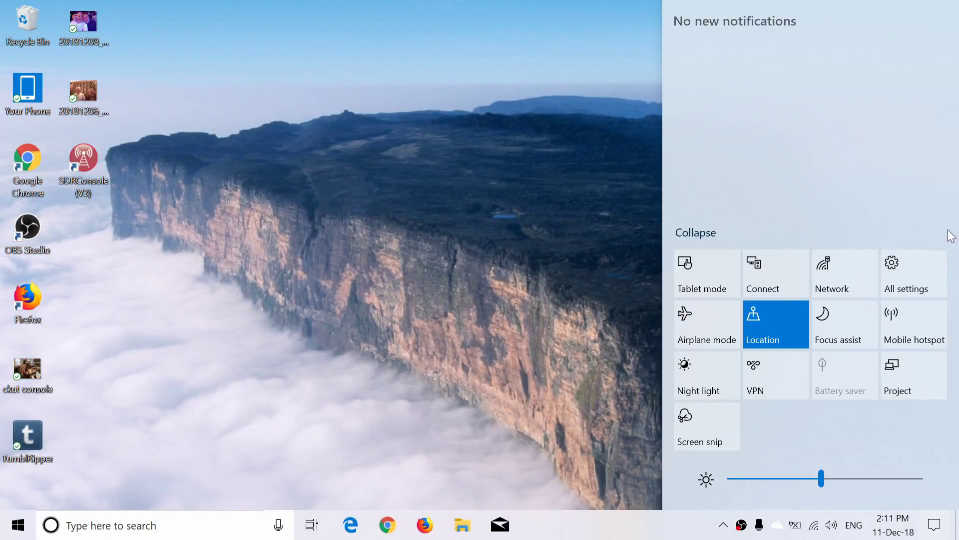
{"action": "left_click", "coordinate": [909, 274]}
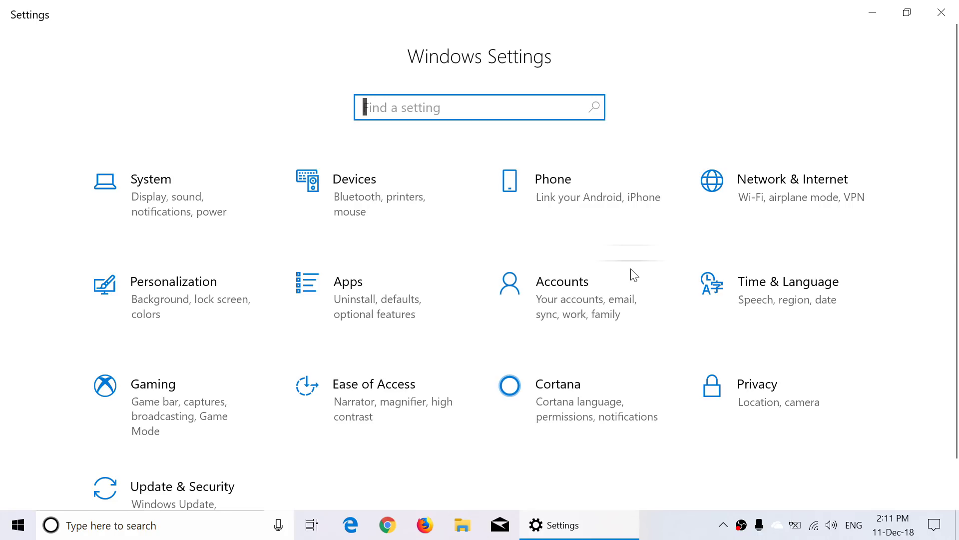
{"action": "left_click", "coordinate": [579, 304]}
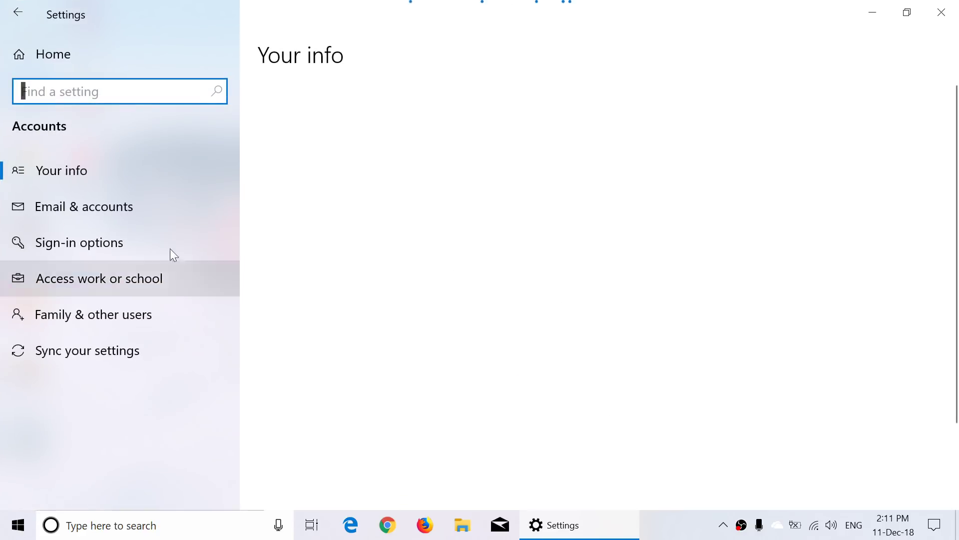
{"action": "left_click", "coordinate": [98, 252]}
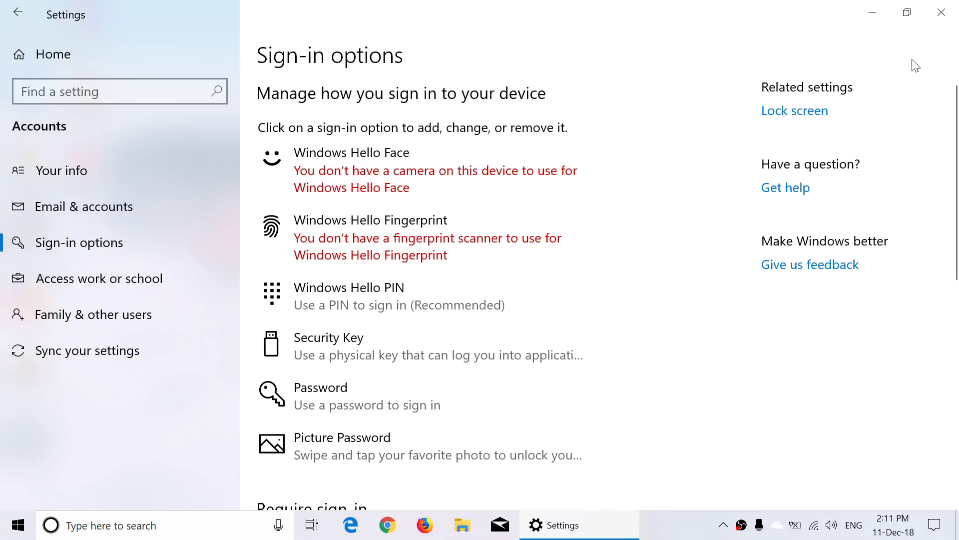
{"action": "left_click", "coordinate": [946, 18]}
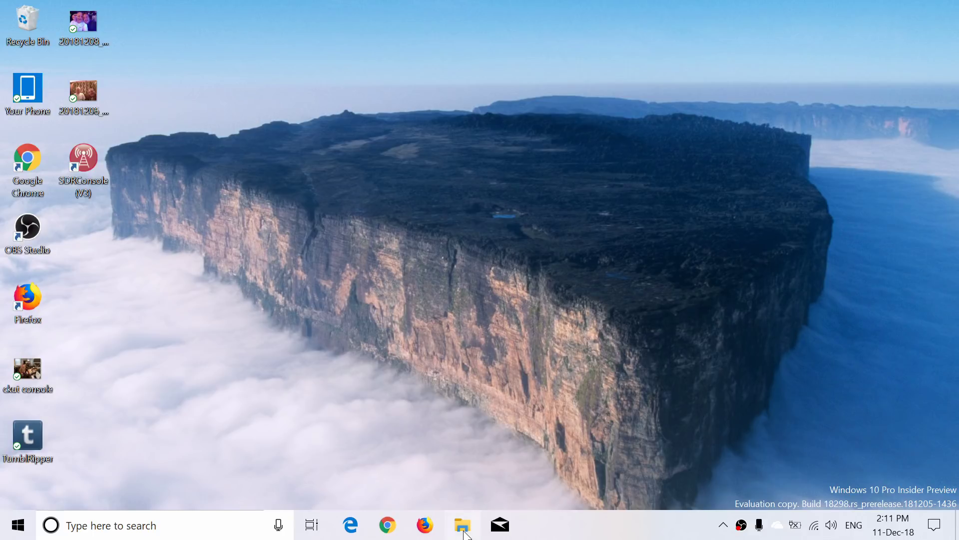
{"action": "left_click", "coordinate": [463, 525]}
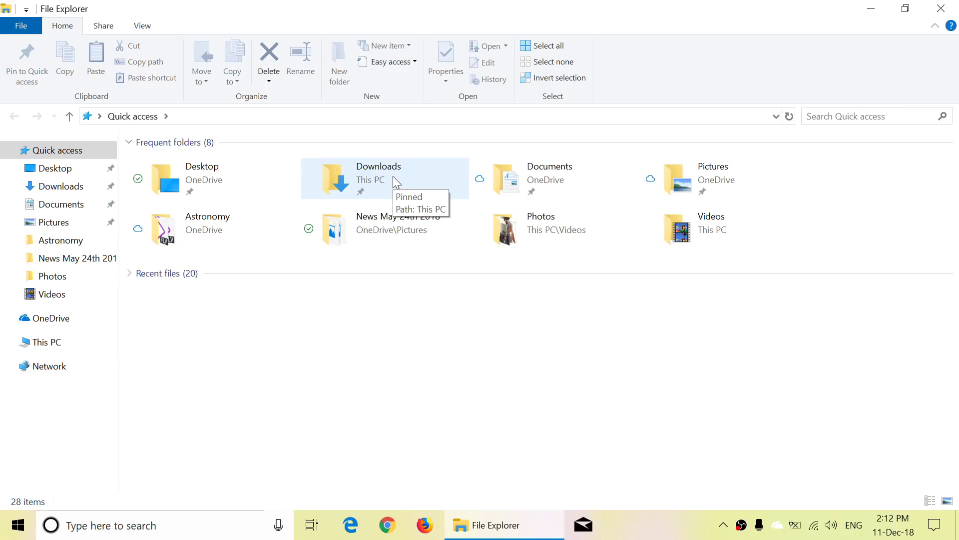
- Open Downloads, select TumblRipperV3, scroll through its 31 items, then close File Explorer
{"action": "double_click", "coordinate": [392, 175]}
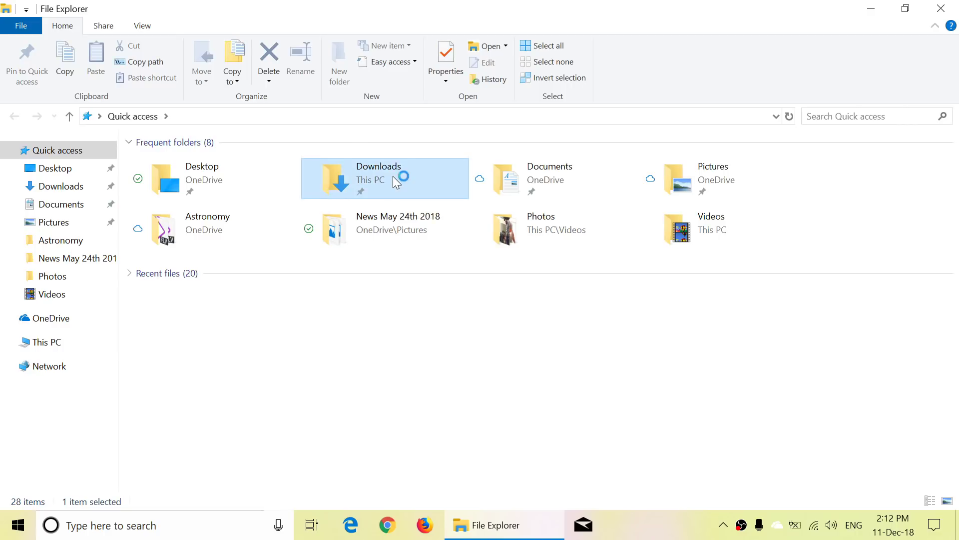
{"action": "left_click", "coordinate": [393, 176]}
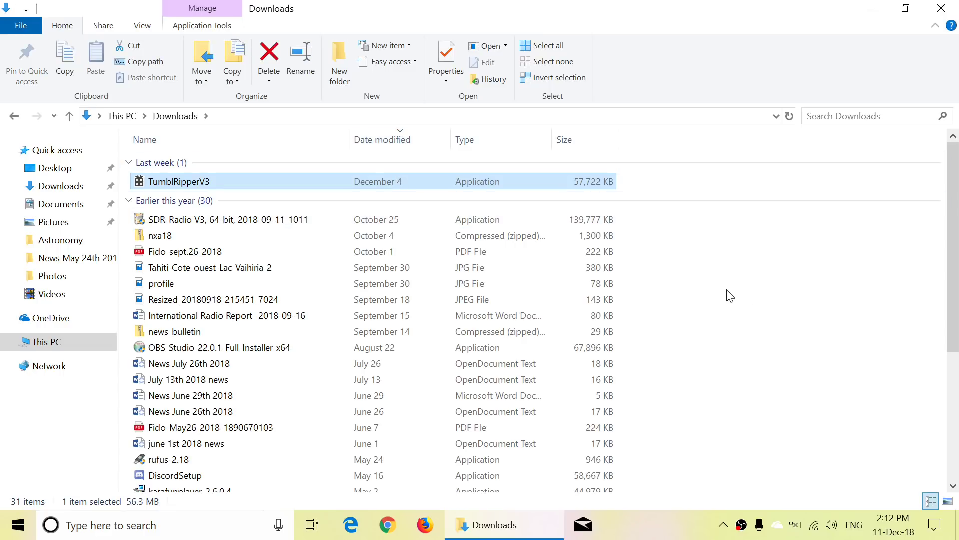
{"action": "scroll", "coordinate": [730, 296], "scroll_direction": "down", "scroll_amount": 3}
{"action": "scroll", "coordinate": [730, 296], "scroll_direction": "up", "scroll_amount": 2}
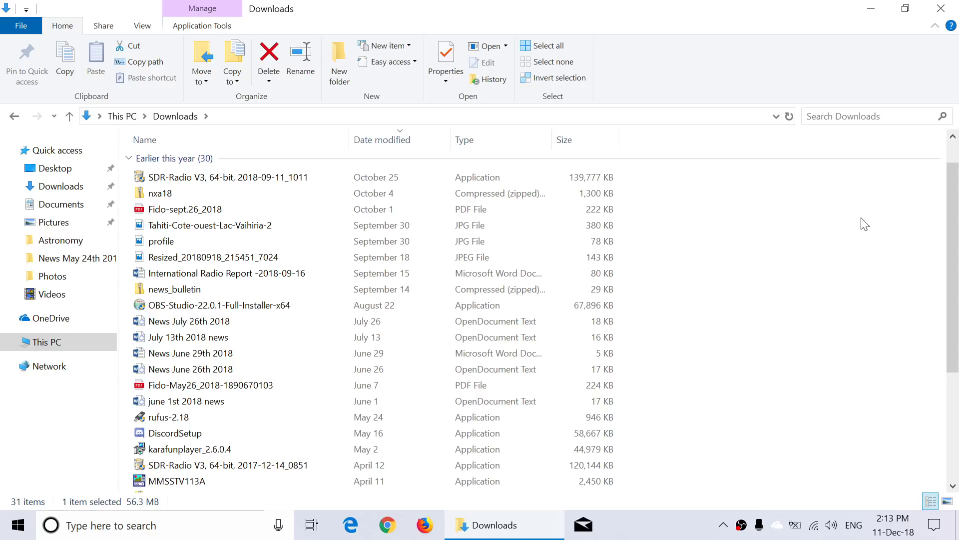
{"action": "left_click", "coordinate": [940, 8]}
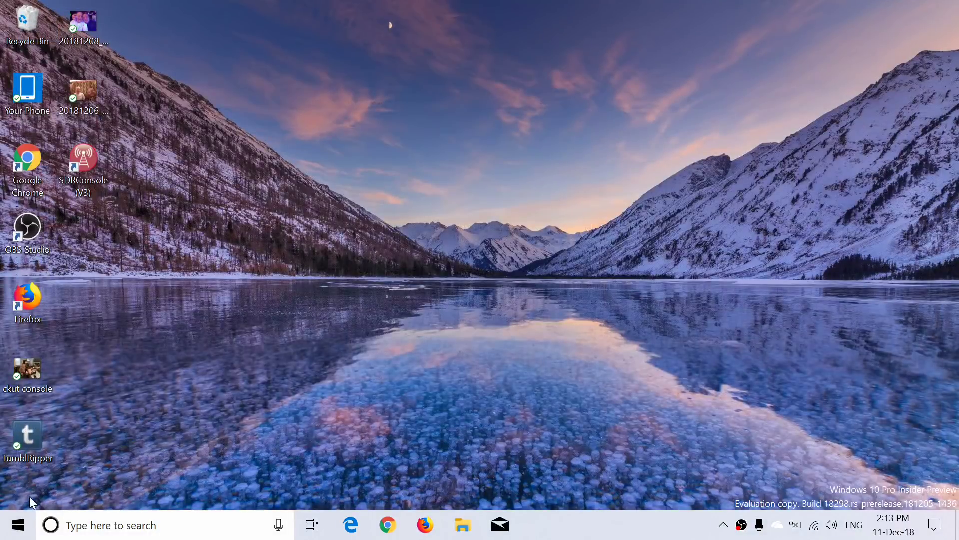
- Unpin the Play tile group from the Start menu and close Start
{"action": "left_click", "coordinate": [17, 525]}
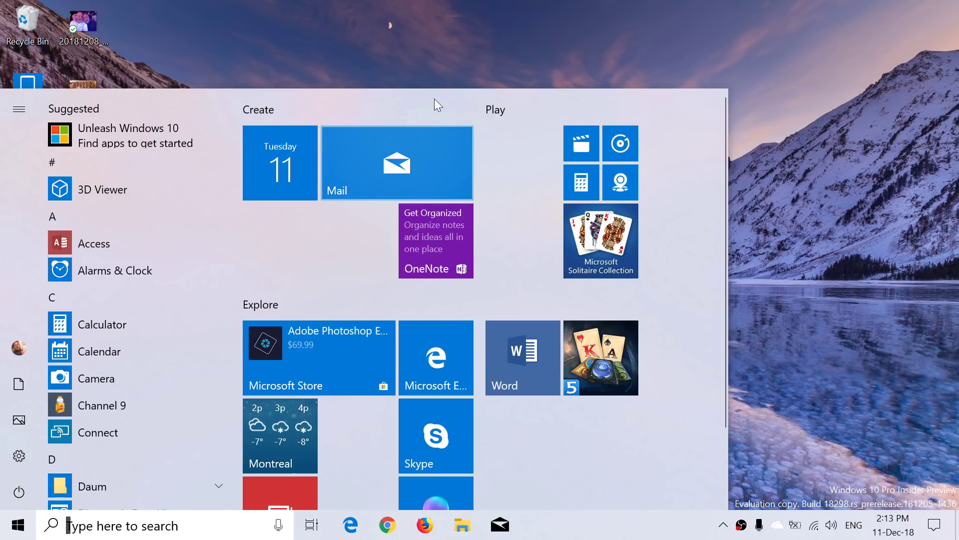
{"action": "right_click", "coordinate": [511, 112]}
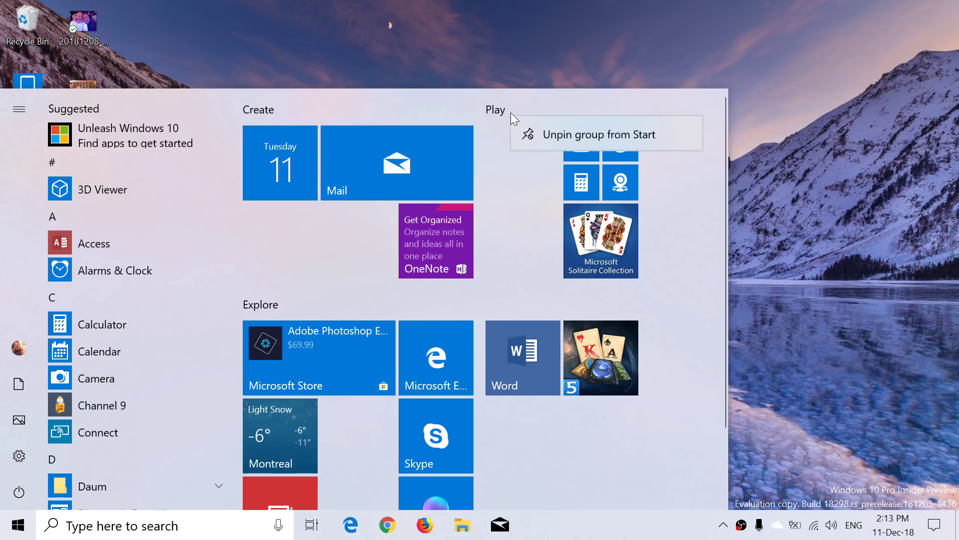
{"action": "left_click", "coordinate": [676, 142]}
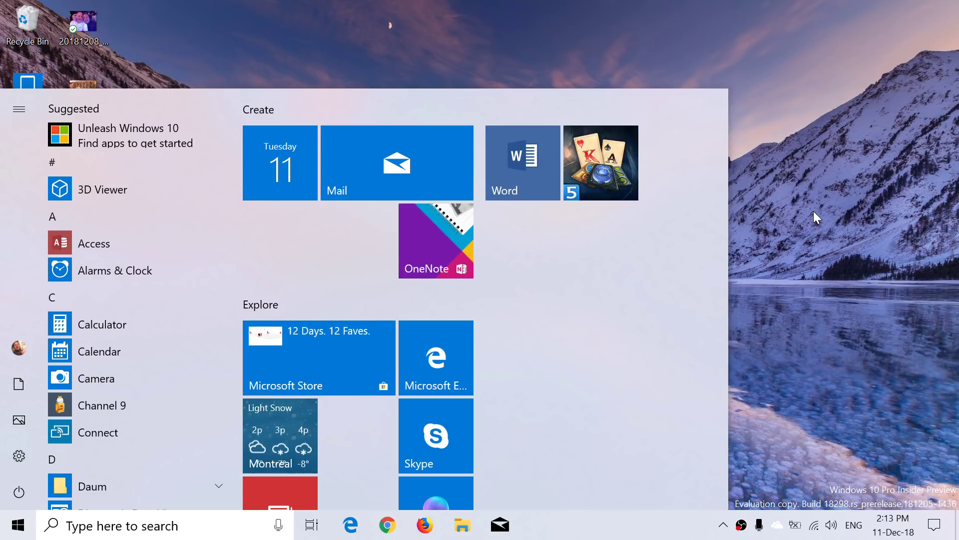
{"action": "left_click", "coordinate": [813, 212]}
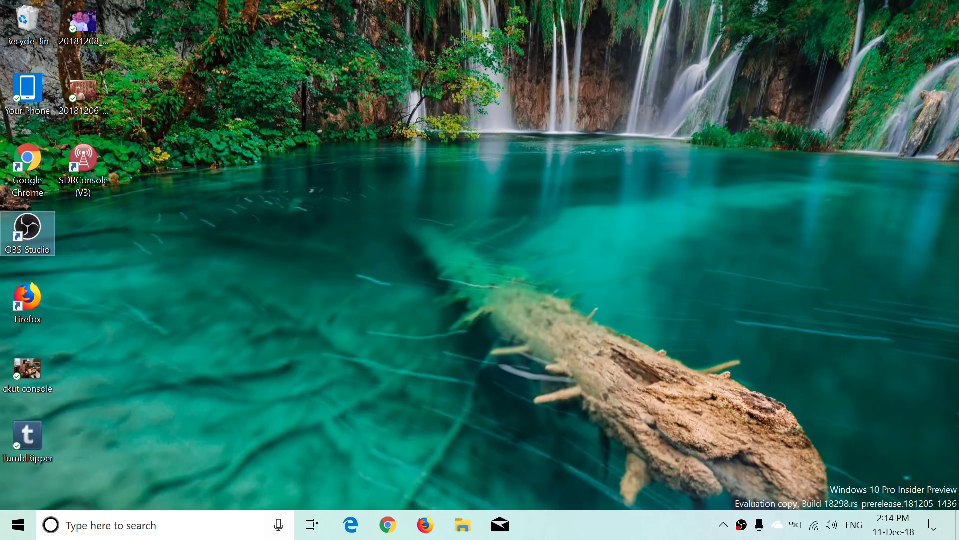
- Launch Notepad via a 'note' search, type test letters, delete them, and close Notepad
{"action": "left_click", "coordinate": [172, 531]}
{"action": "type", "text": "note"}
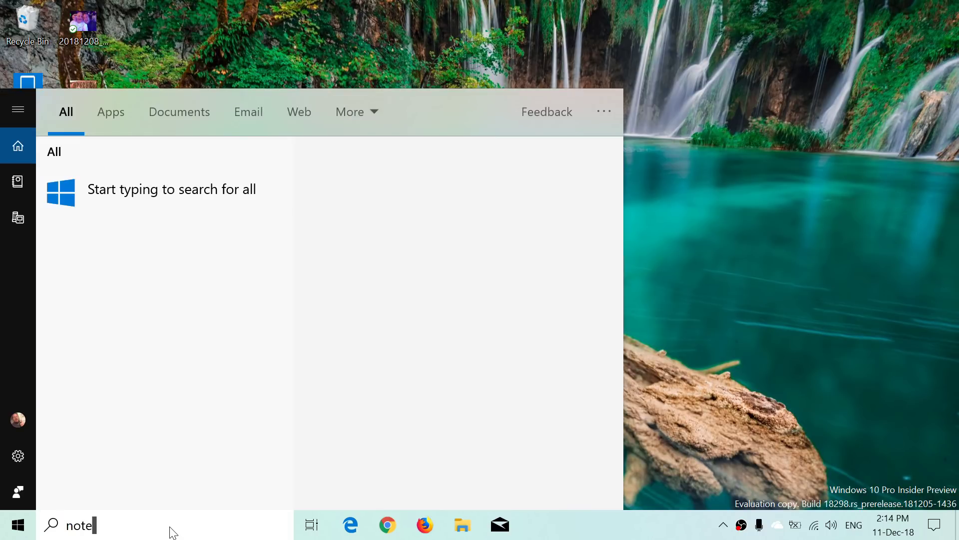
{"action": "left_click", "coordinate": [470, 271]}
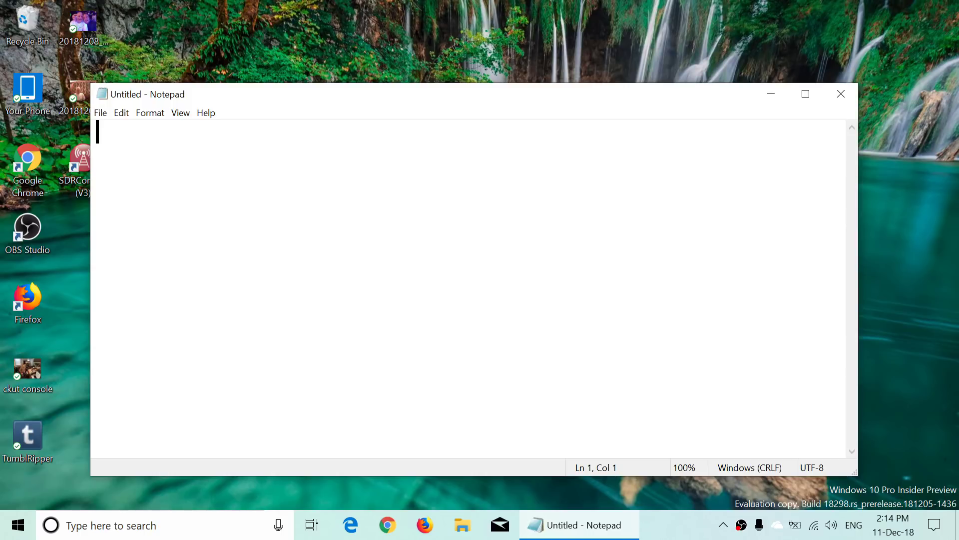
{"action": "type", "text": "dffddffdfd"}
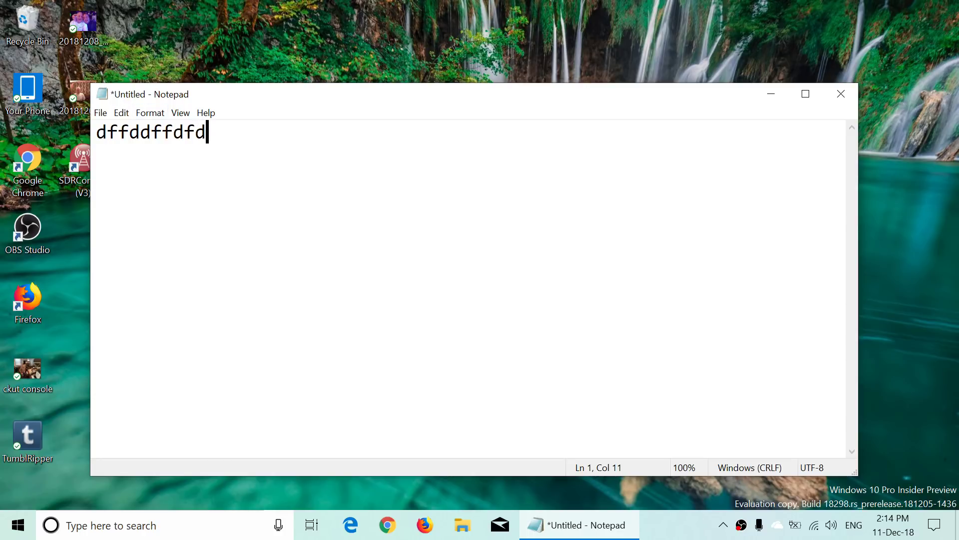
{"action": "key", "text": "ctrl+a"}
{"action": "key", "text": "BackSpace"}
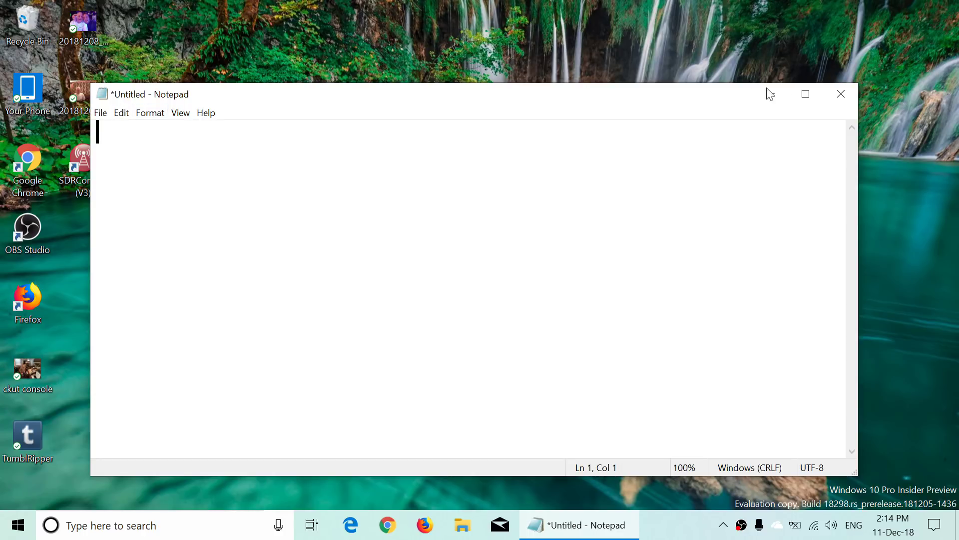
{"action": "left_click", "coordinate": [843, 98]}
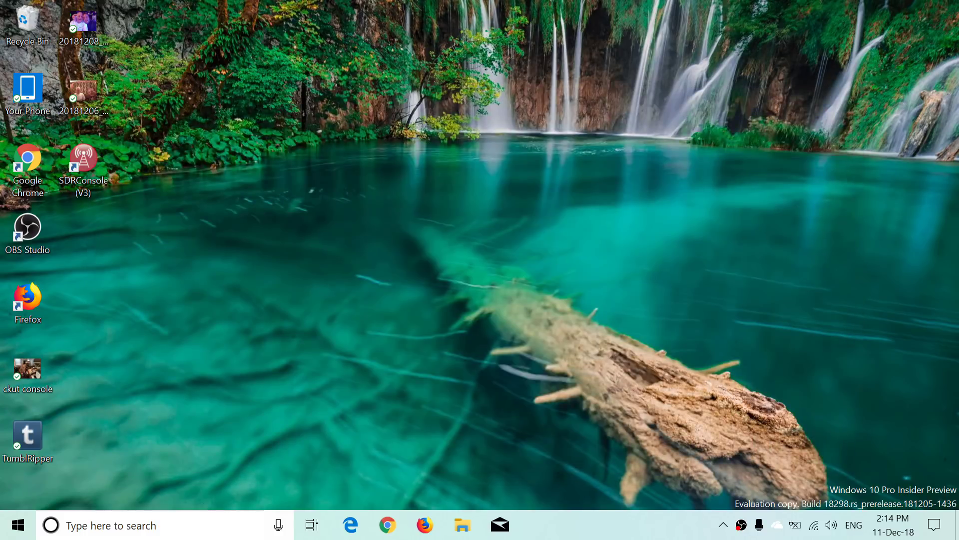
- Relaunch Notepad from a 'note' search and type 'typing' into the blank document
{"action": "left_click", "coordinate": [170, 535]}
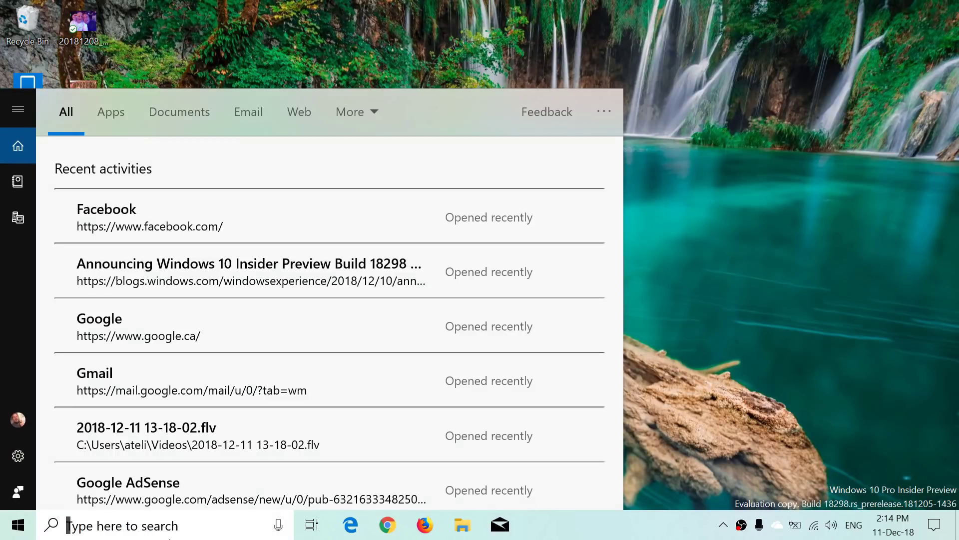
{"action": "type", "text": "note"}
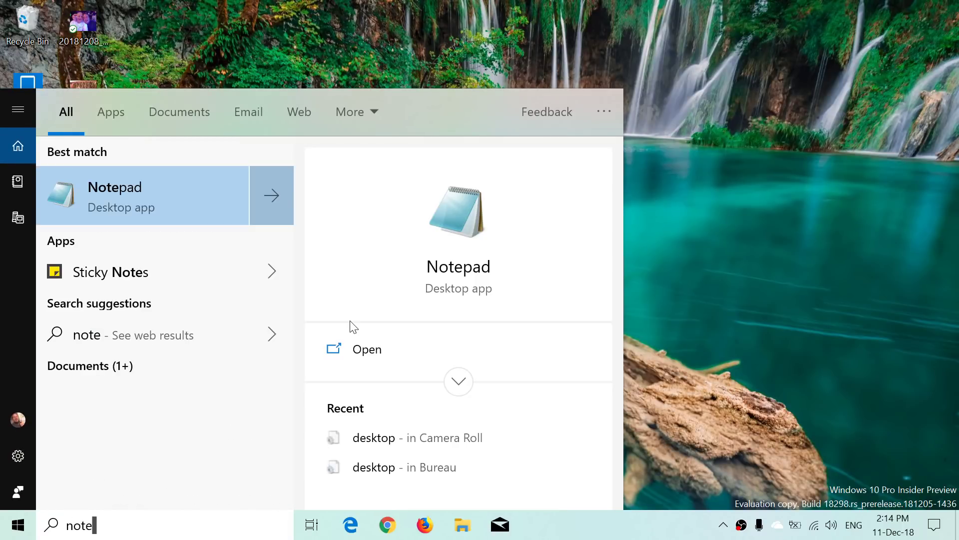
{"action": "left_click", "coordinate": [439, 275]}
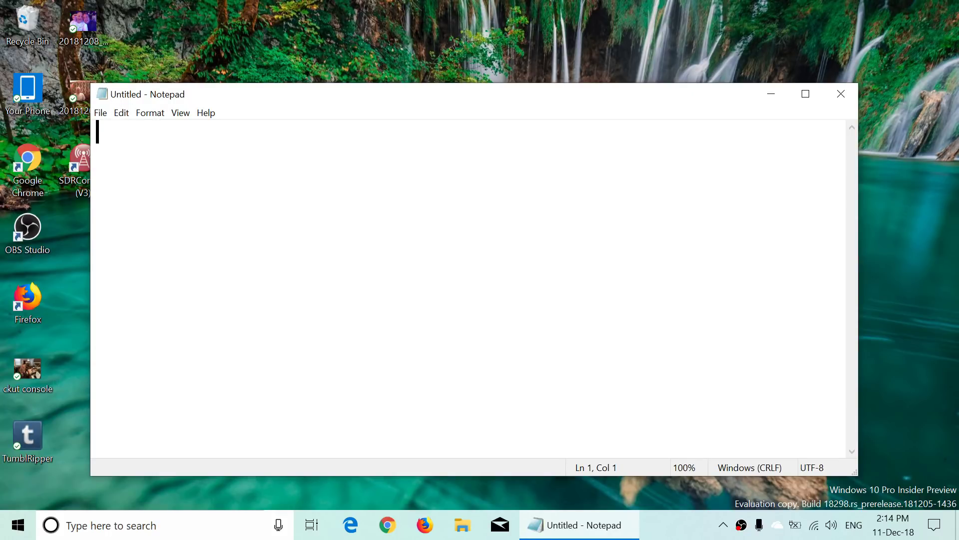
{"action": "type", "text": "typ"}
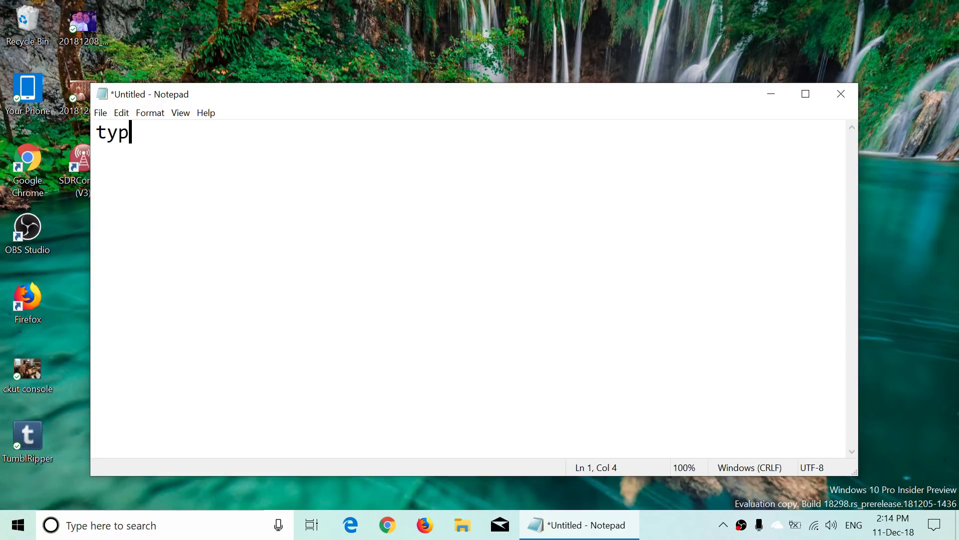
{"action": "type", "text": "ing"}
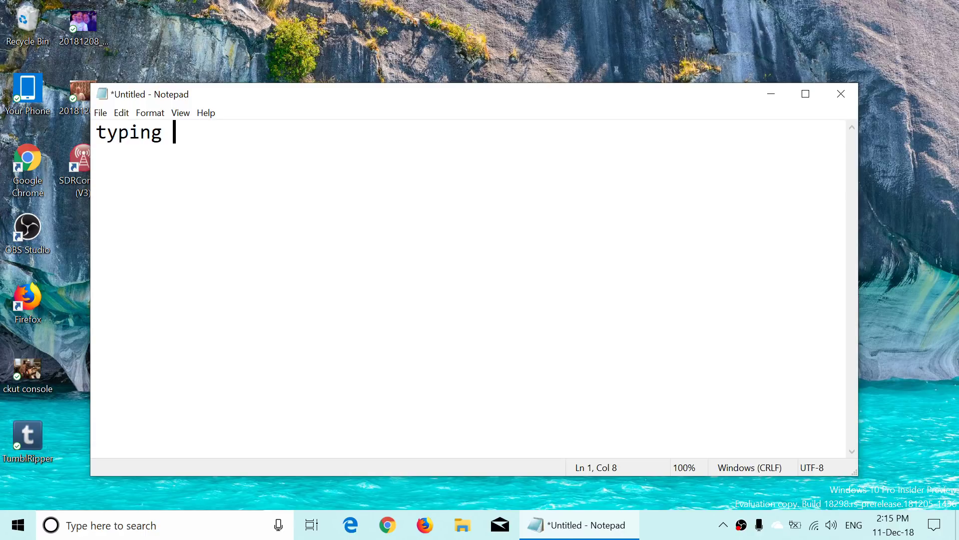
- Dismiss the Help menu, open and close a second blank window with Ctrl+Shift+N, then close the 'typing' document
{"action": "left_click", "coordinate": [206, 113]}
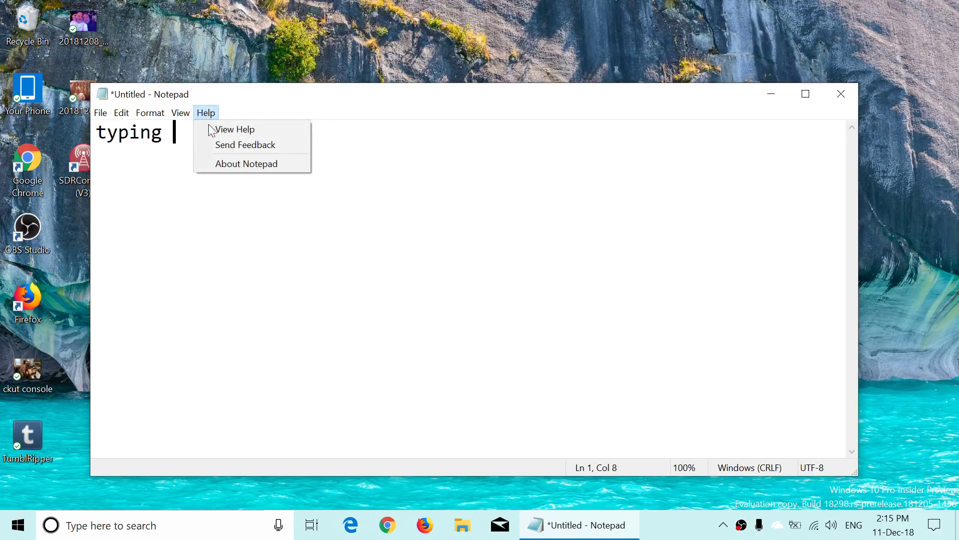
{"action": "left_click", "coordinate": [515, 194]}
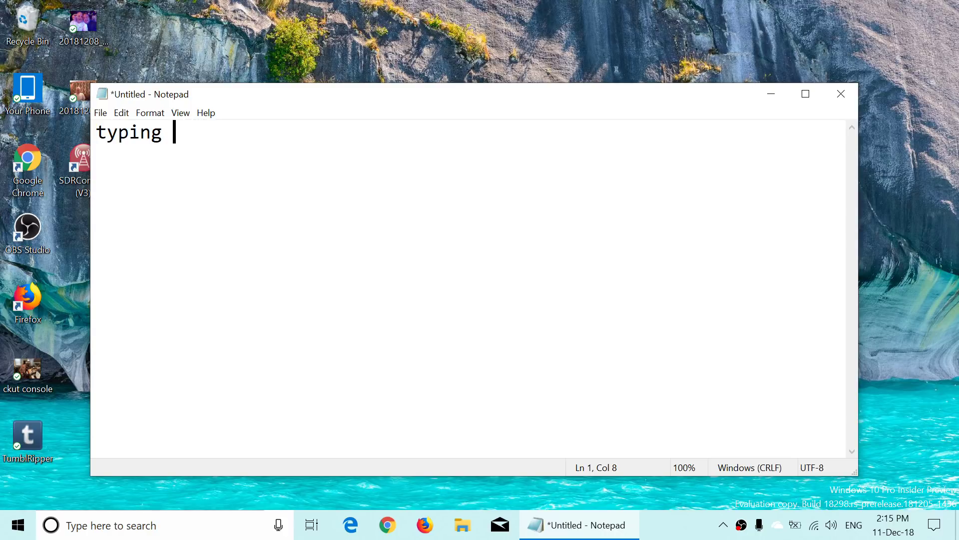
{"action": "key", "text": "ctrl+shift+n"}
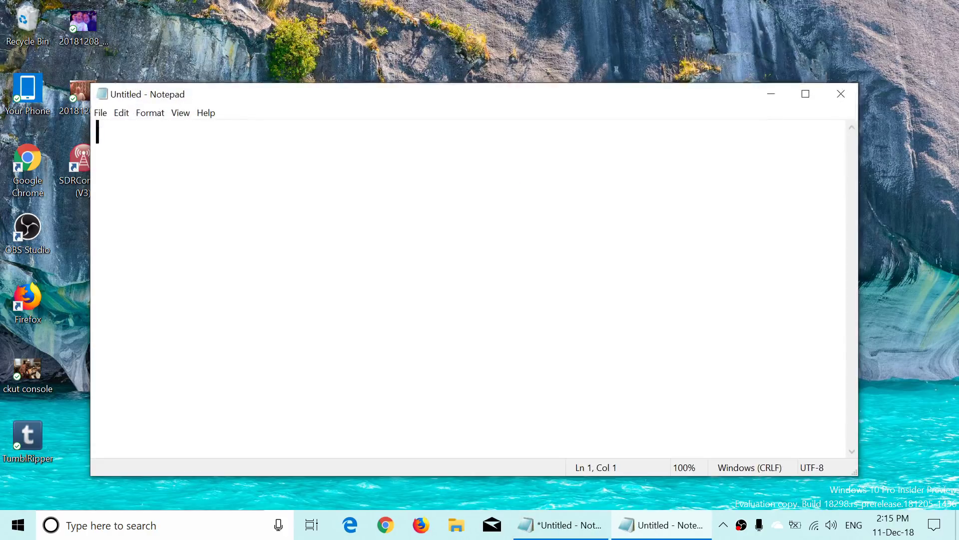
{"action": "left_click_drag", "start_coordinate": [543, 155], "coordinate": [559, 176]}
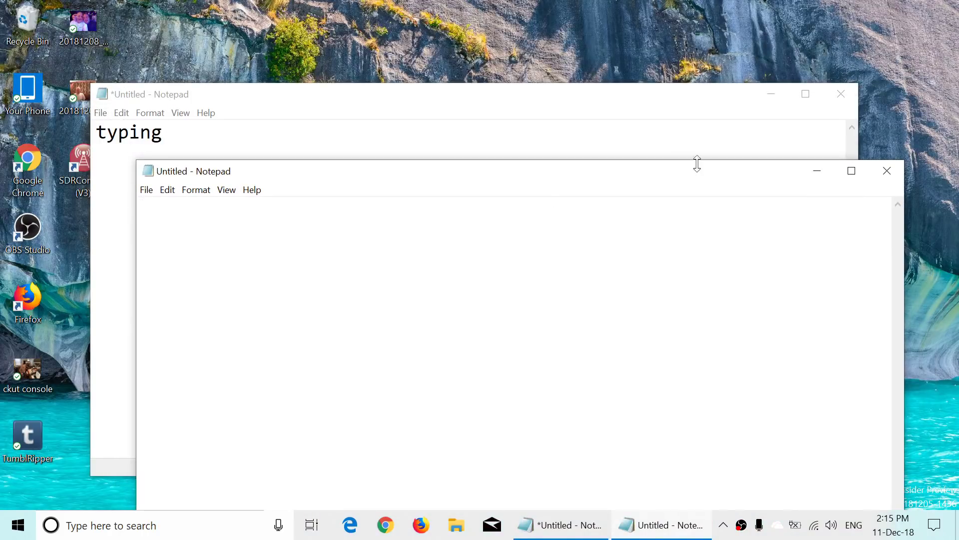
{"action": "left_click", "coordinate": [885, 171]}
{"action": "left_click", "coordinate": [850, 93]}
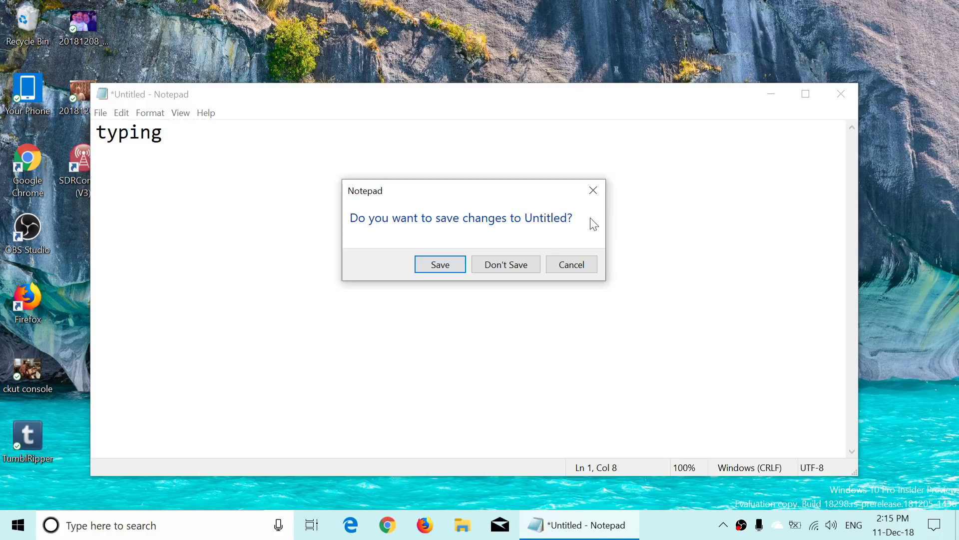
- Choose Don't Save for the Untitled document, then open and dismiss the Action Center
{"action": "left_click", "coordinate": [505, 266]}
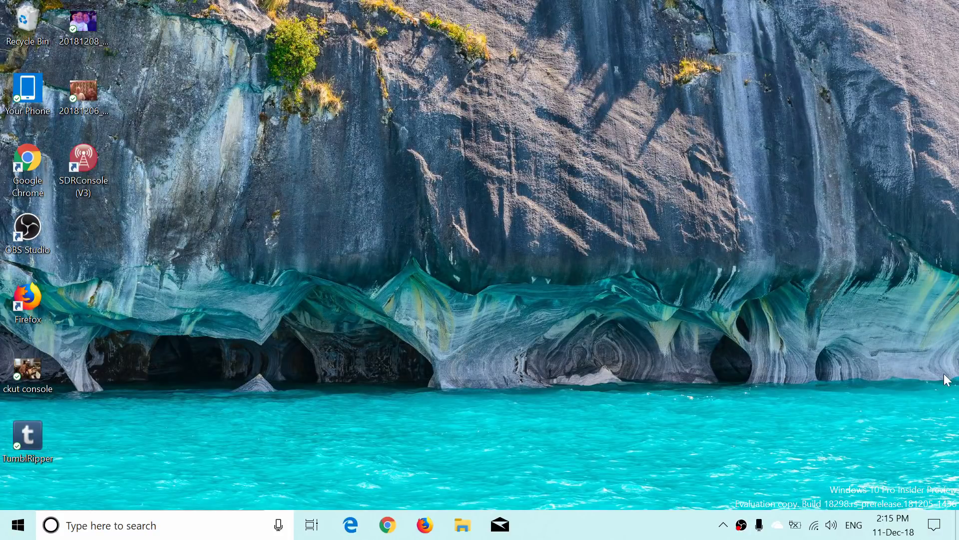
{"action": "left_click", "coordinate": [935, 526]}
{"action": "left_click", "coordinate": [495, 274]}
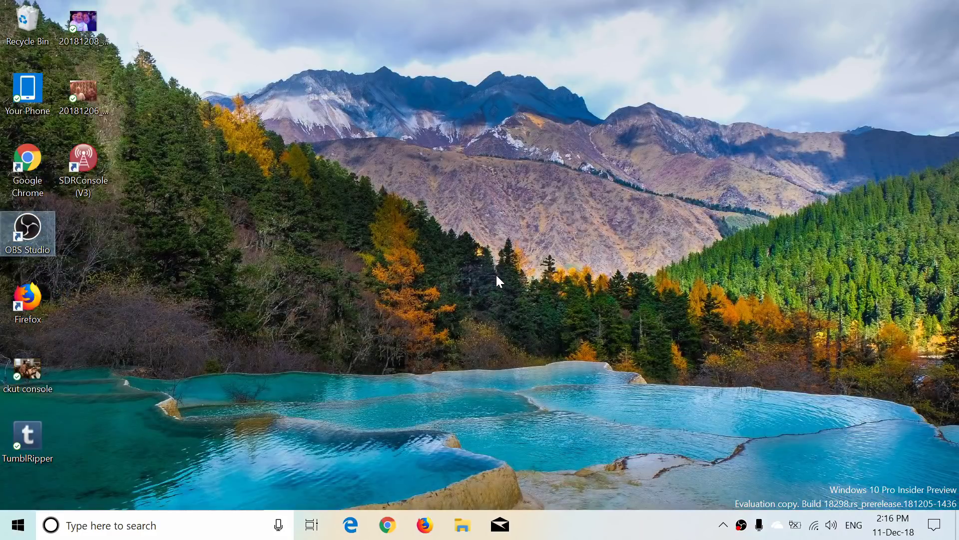
- Open the Narrator settings and switch Turn on Narrator to On
{"action": "key", "text": "super+i"}
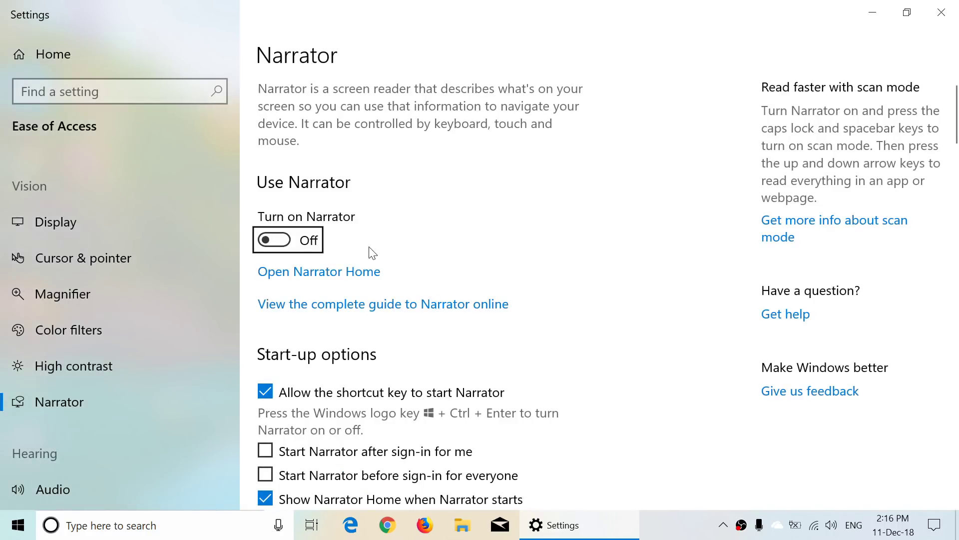
{"action": "left_click", "coordinate": [289, 241]}
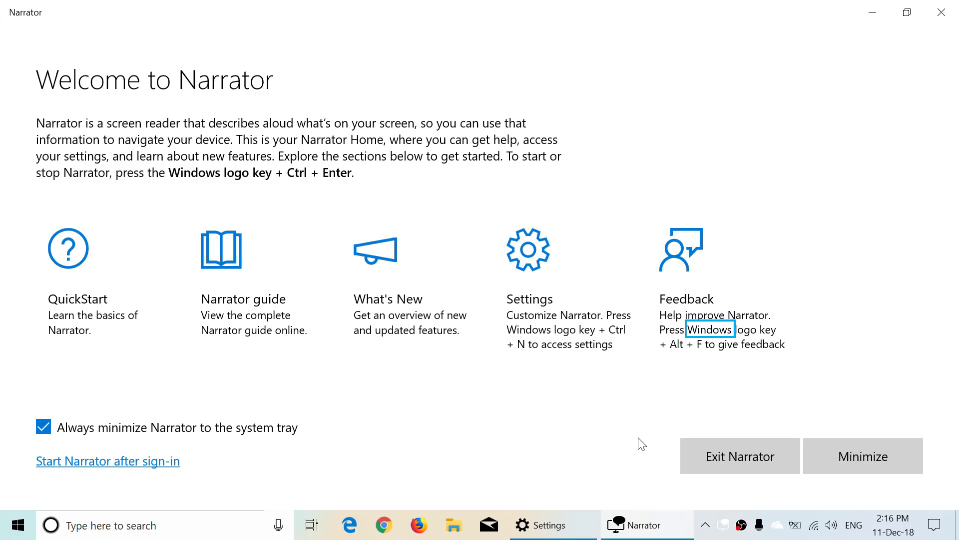
- Exit Narrator from the Welcome to Narrator home window
{"action": "left_click", "coordinate": [713, 453]}
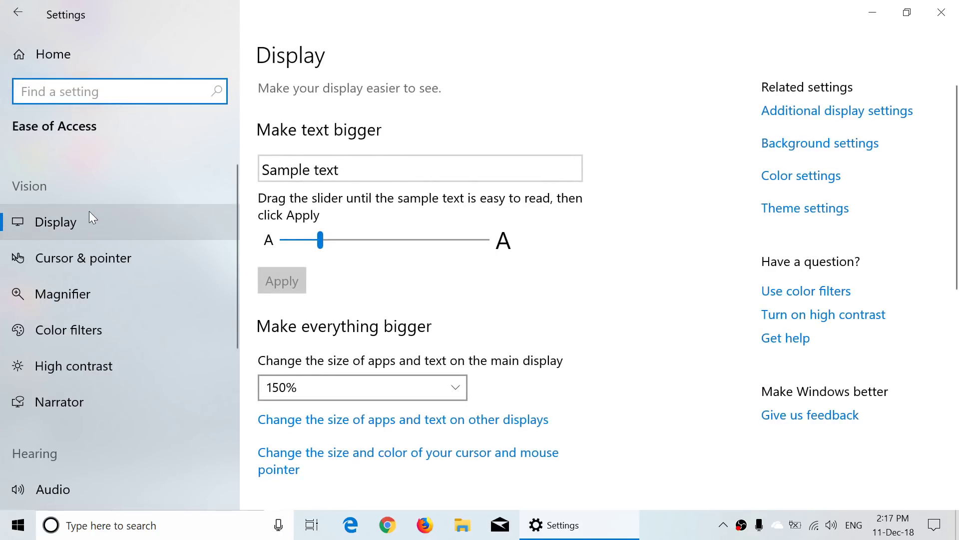
- On the Cursor & pointer page, pick the fourth, lime-green custom pointer colour, then close Settings
{"action": "left_click", "coordinate": [86, 265]}
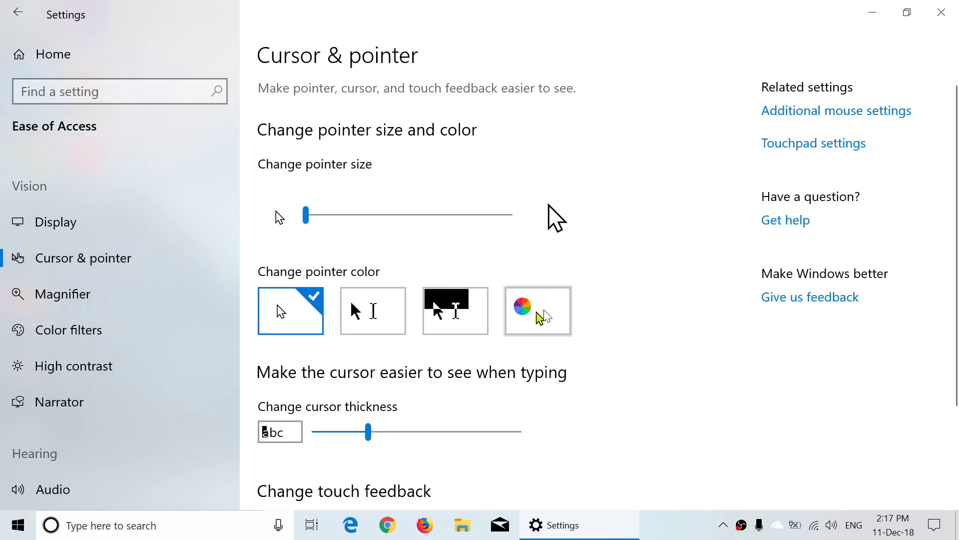
{"action": "left_click", "coordinate": [530, 300]}
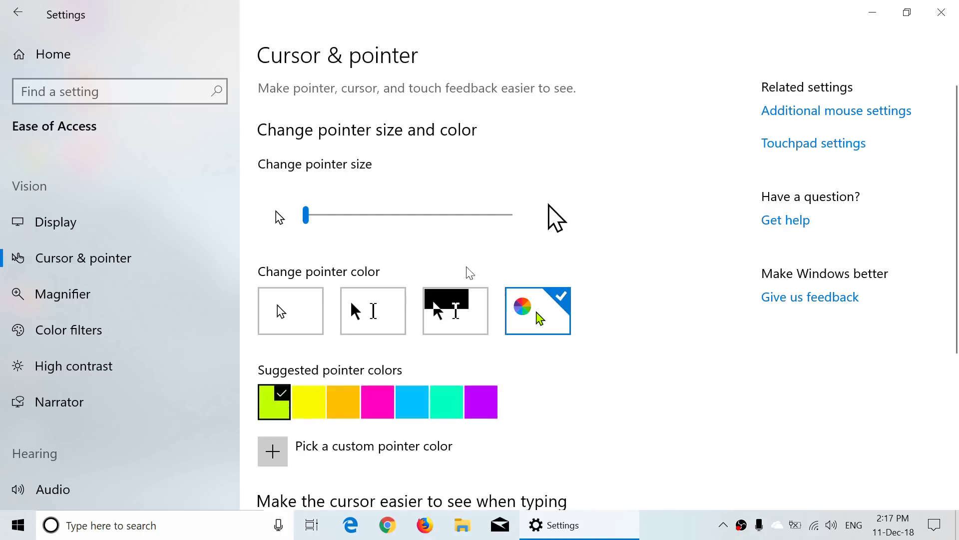
{"action": "scroll", "coordinate": [677, 317], "scroll_direction": "down", "scroll_amount": 5}
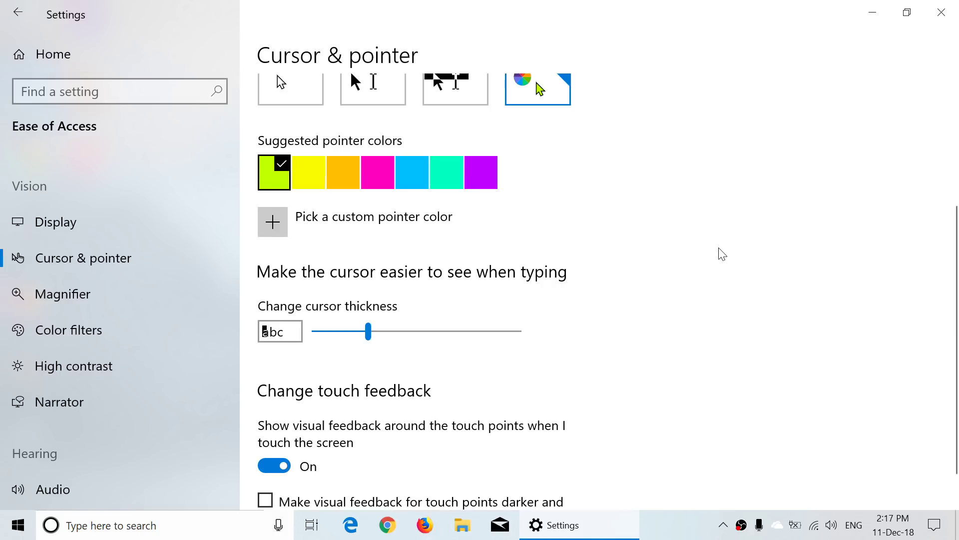
{"action": "scroll", "coordinate": [699, 249], "scroll_direction": "up", "scroll_amount": 5}
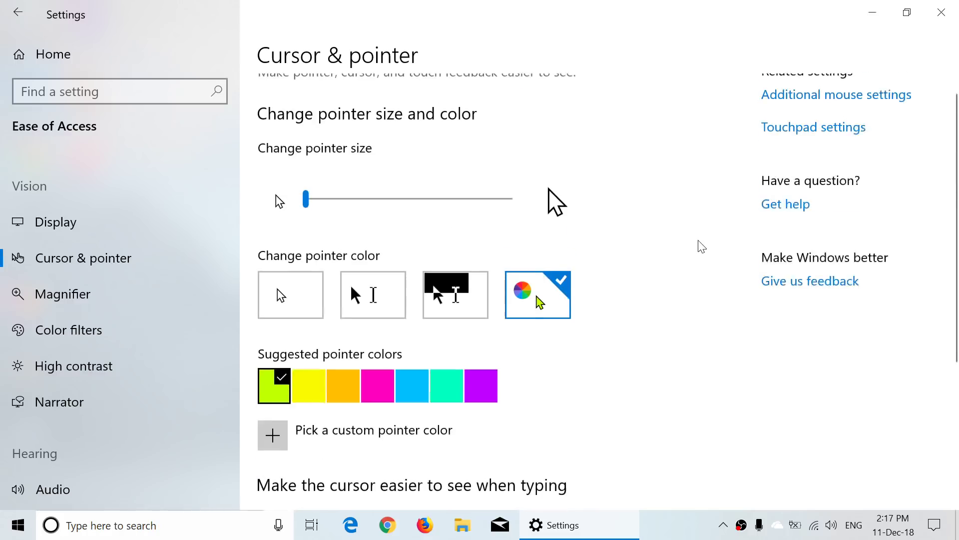
{"action": "left_click", "coordinate": [941, 12]}
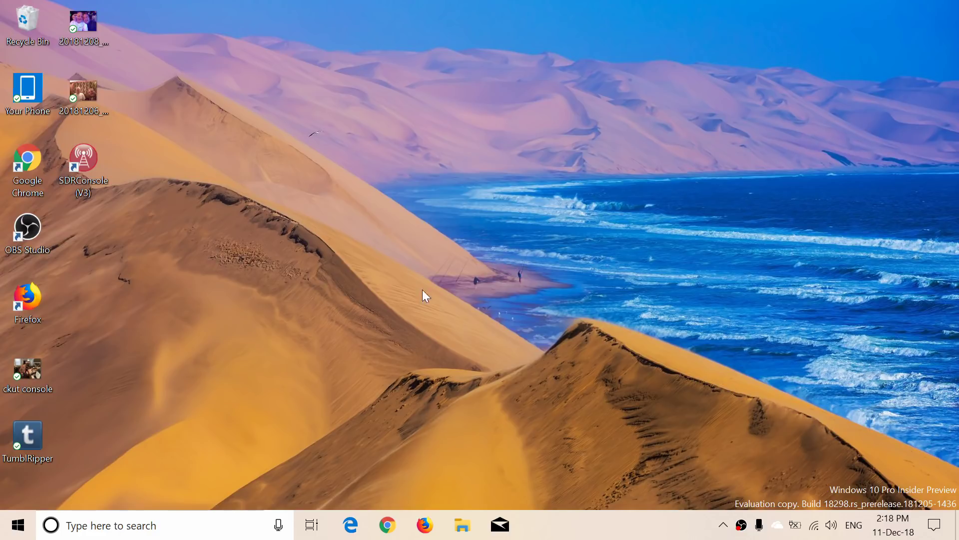
{"action": "left_click", "coordinate": [186, 522]}
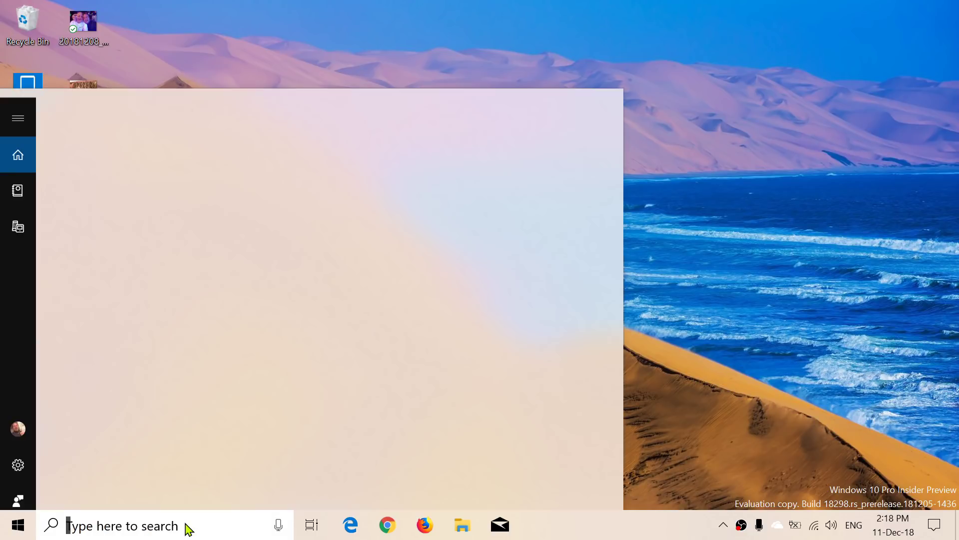
{"action": "left_click", "coordinate": [802, 294]}
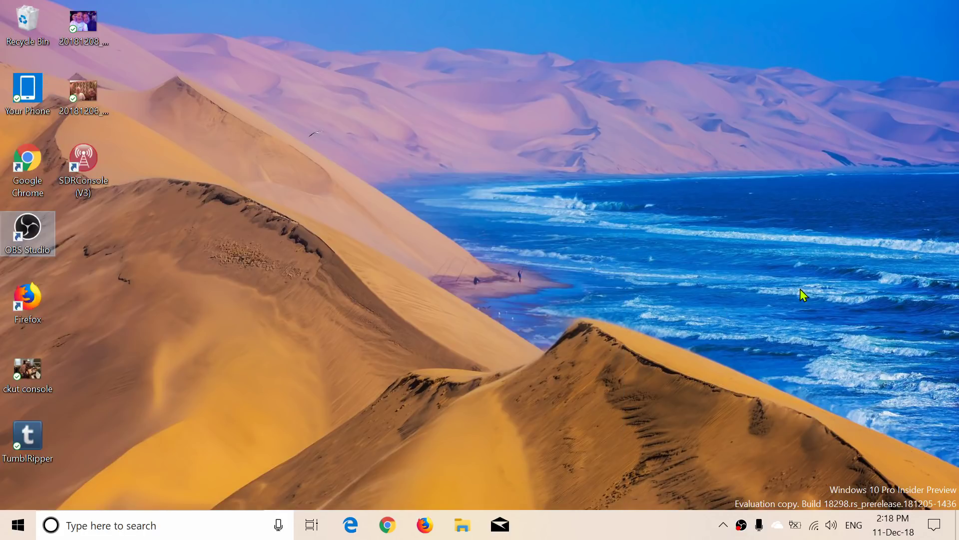